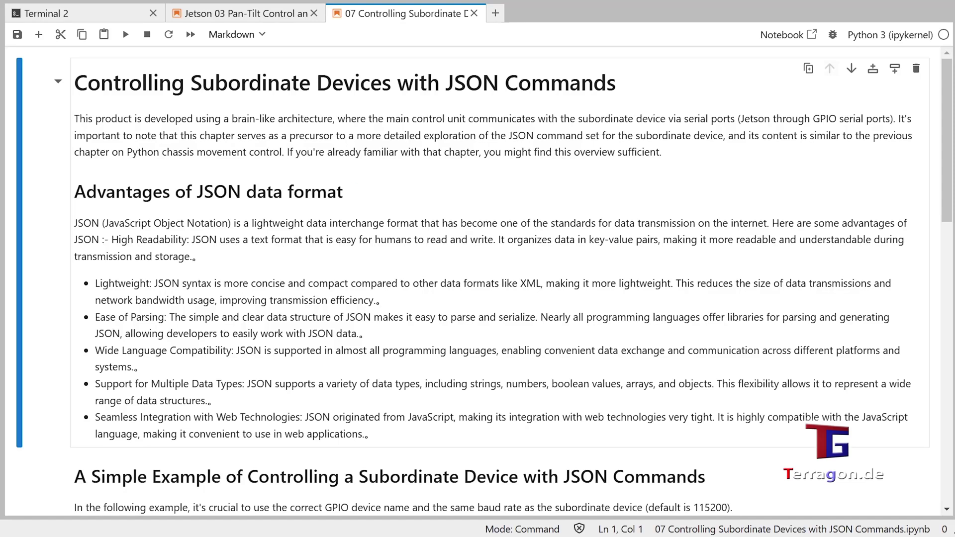
Reach the 'Simple Example of Controlling a Subordinate Device with JSON Commands' section and its movement warning.
{"action": "left_click_drag", "start_coordinate": [74, 83], "coordinate": [427, 83]}
{"action": "left_click", "coordinate": [427, 83]}
{"action": "scroll", "coordinate": [457, 204], "scroll_direction": "down", "scroll_amount": 2}
{"action": "scroll", "coordinate": [457, 204], "scroll_direction": "down", "scroll_amount": 2}
{"action": "scroll", "coordinate": [456, 204], "scroll_direction": "down", "scroll_amount": 2}
{"action": "scroll", "coordinate": [457, 204], "scroll_direction": "down", "scroll_amount": 2}
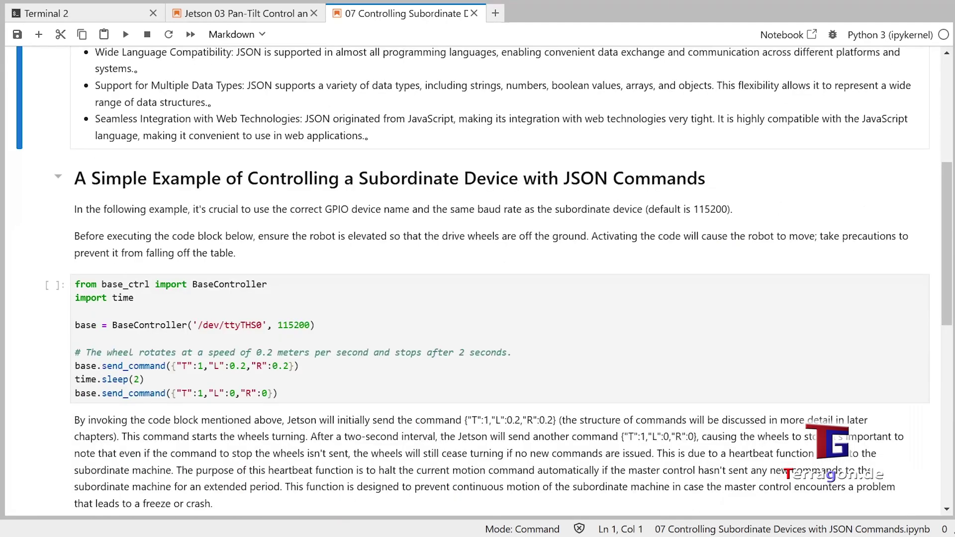
{"action": "scroll", "coordinate": [457, 204], "scroll_direction": "down", "scroll_amount": 2}
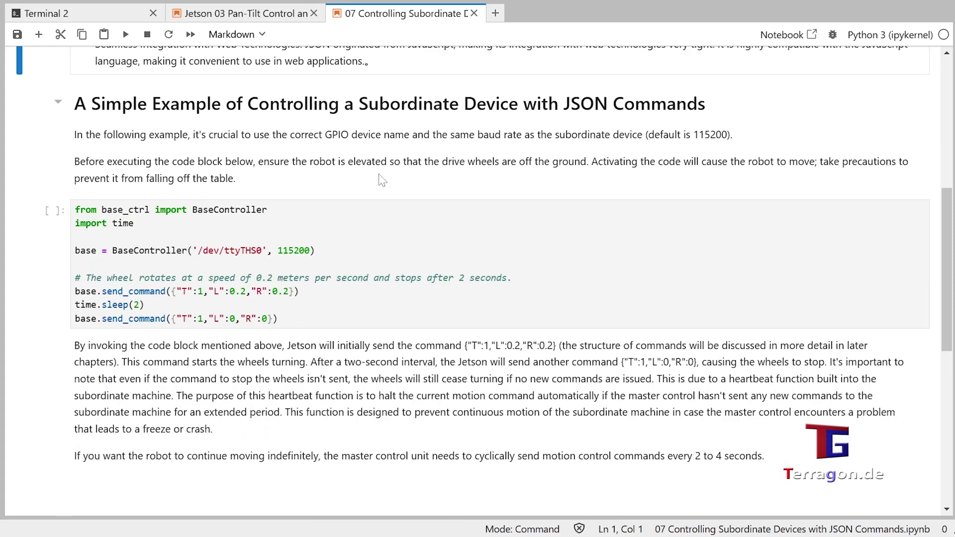
{"action": "left_click", "coordinate": [590, 161]}
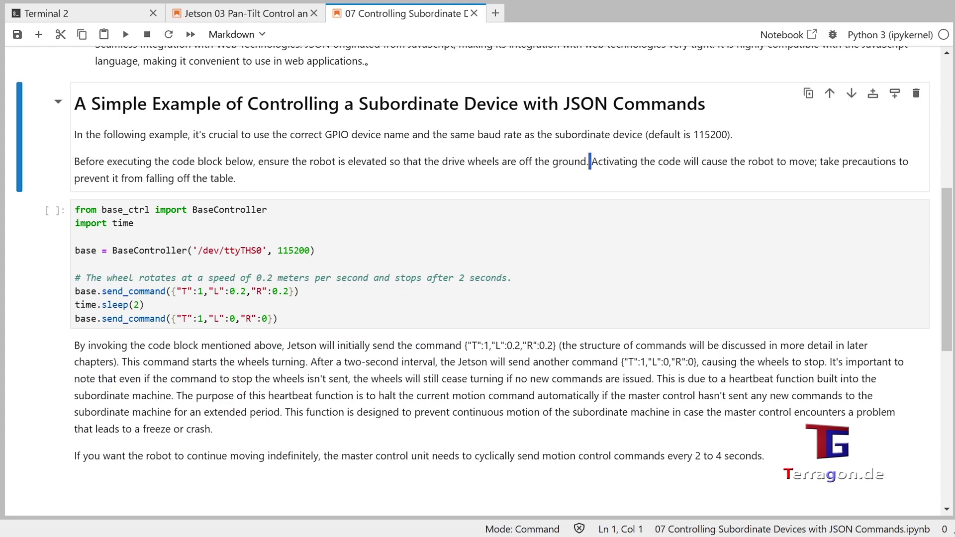
{"action": "left_click_drag", "start_coordinate": [590, 162], "coordinate": [816, 170]}
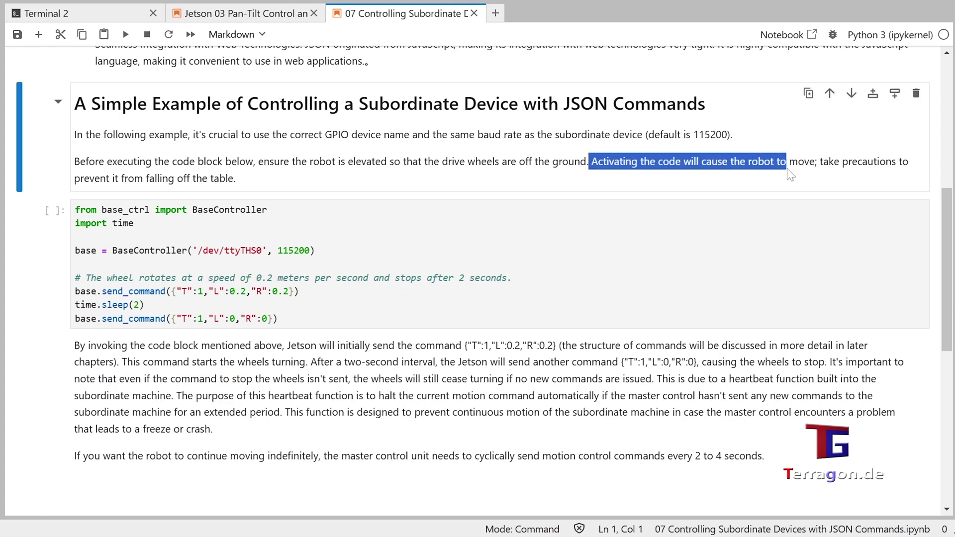
{"action": "left_click", "coordinate": [448, 264]}
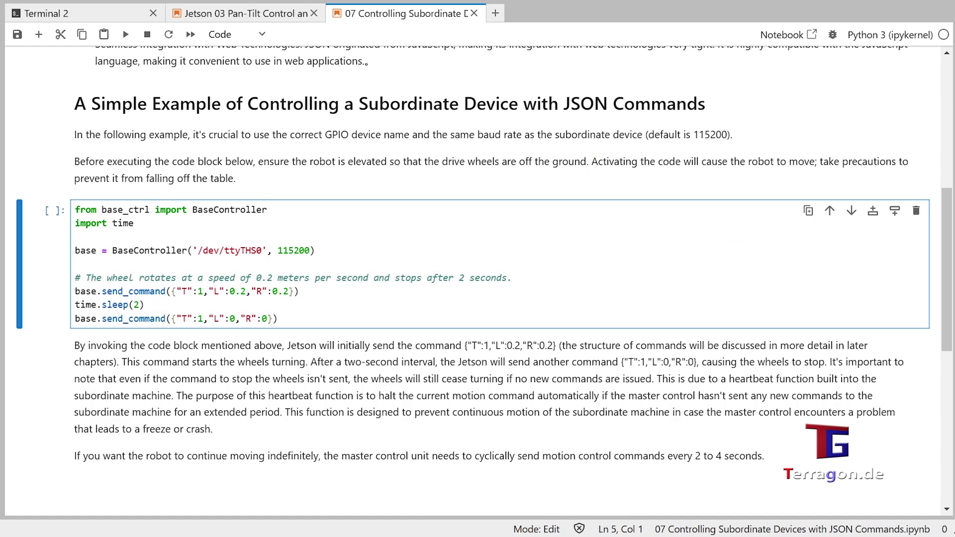
{"action": "scroll", "coordinate": [478, 269], "scroll_direction": "down", "scroll_amount": 2}
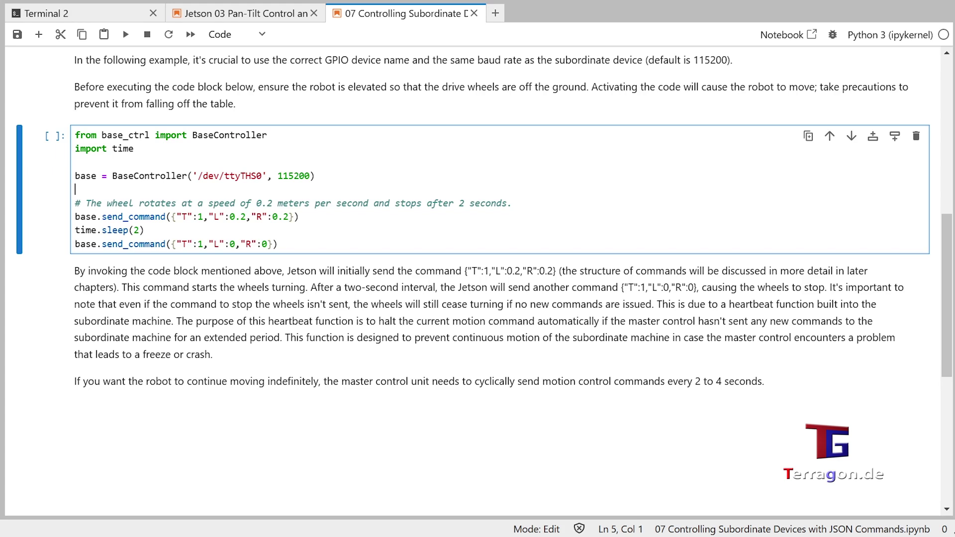
{"action": "mouse_move", "coordinate": [311, 288]}
{"action": "left_mouse_down"}
{"action": "mouse_move", "coordinate": [833, 287]}
{"action": "mouse_move", "coordinate": [113, 305]}
{"action": "mouse_move", "coordinate": [353, 305]}
{"action": "mouse_move", "coordinate": [415, 321]}
{"action": "left_mouse_up"}
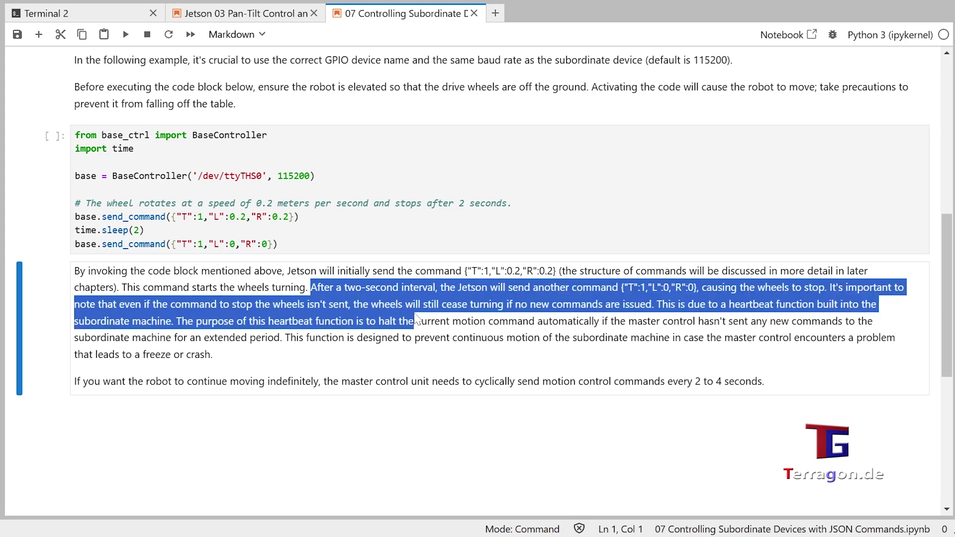
{"action": "left_click", "coordinate": [416, 321]}
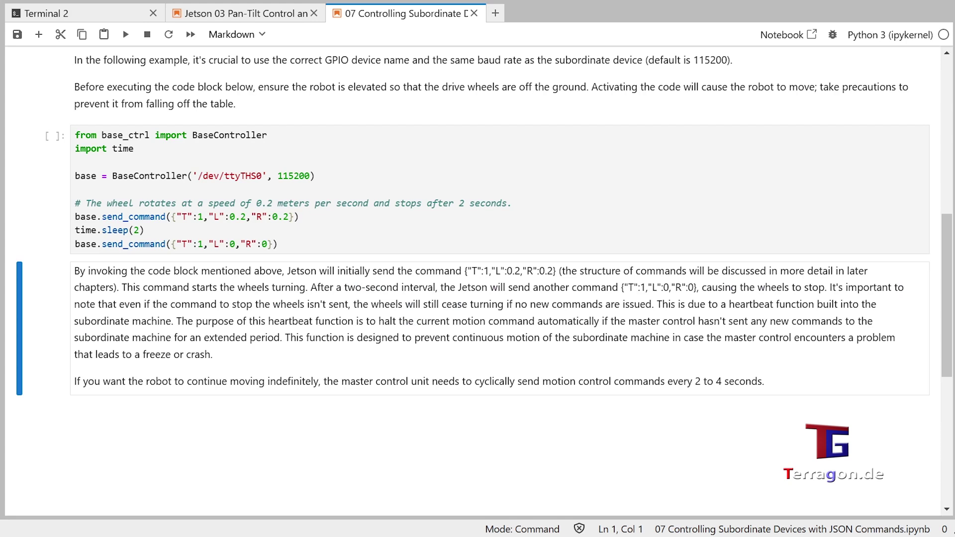
{"action": "scroll", "coordinate": [478, 299], "scroll_direction": "up", "scroll_amount": 2}
{"action": "scroll", "coordinate": [478, 299], "scroll_direction": "down", "scroll_amount": 1}
Replace the serial device ttyTHS0 with ttyTHS1, copied from the Pan-Tilt Control notebook.
{"action": "double_click", "coordinate": [244, 251]}
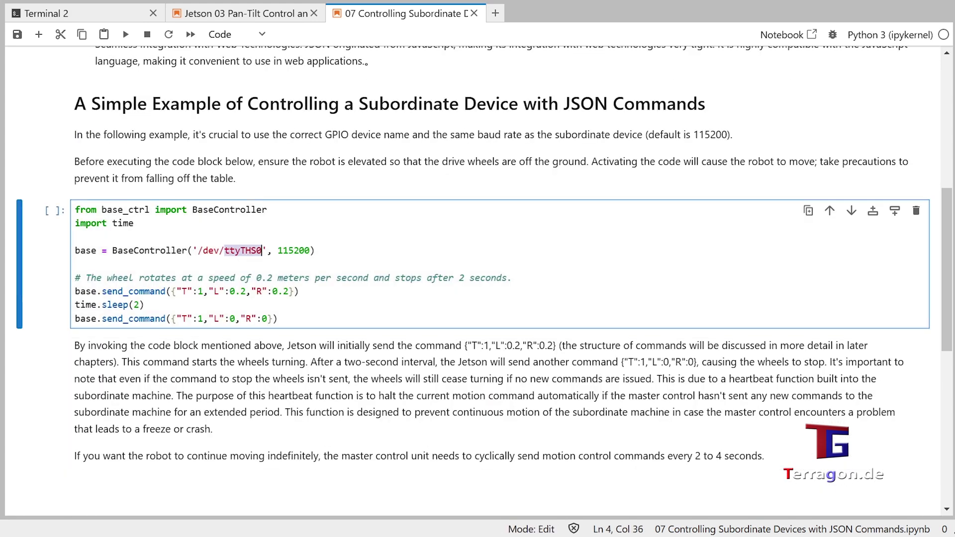
{"action": "left_click", "coordinate": [246, 13]}
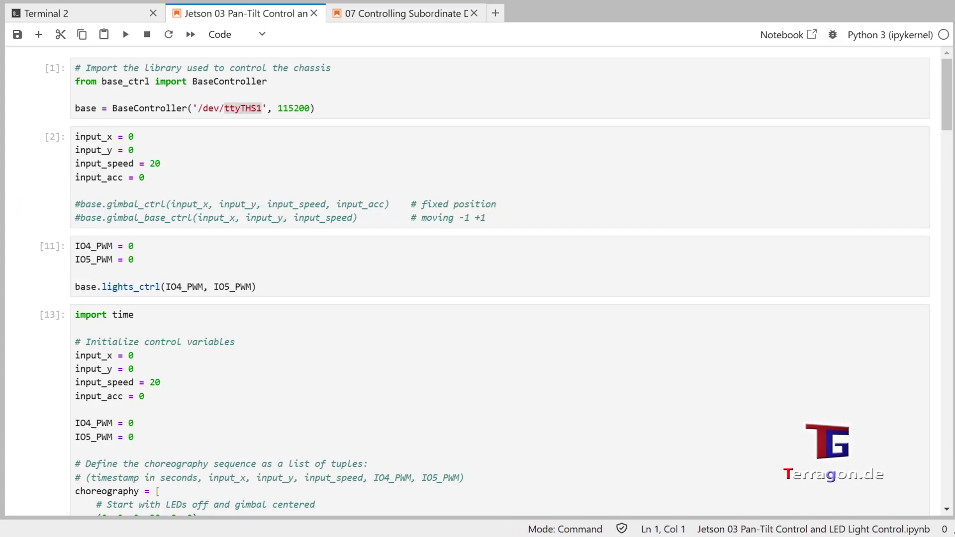
{"action": "double_click", "coordinate": [243, 108]}
{"action": "key", "text": "ctrl+c"}
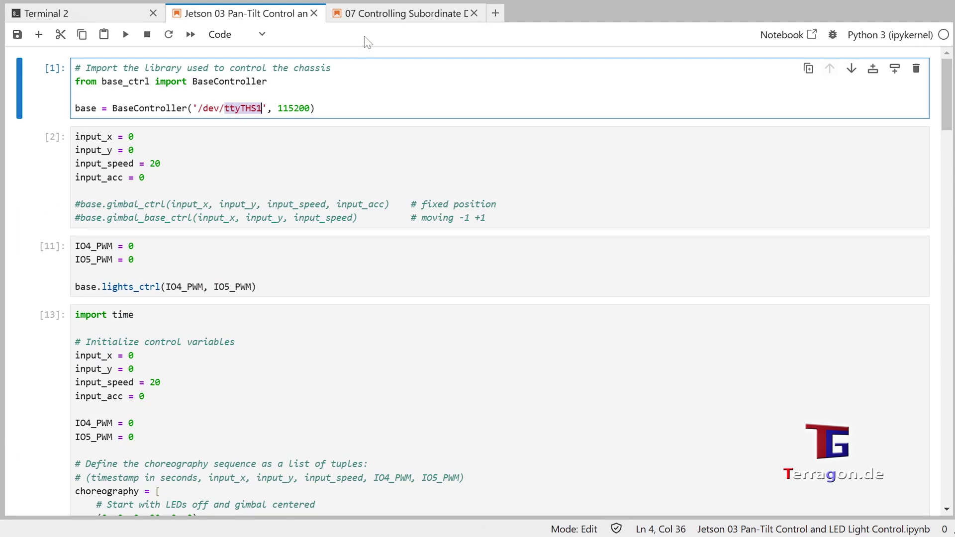
{"action": "left_click", "coordinate": [363, 15]}
{"action": "key", "text": "Return"}
{"action": "key", "text": "ctrl+v"}
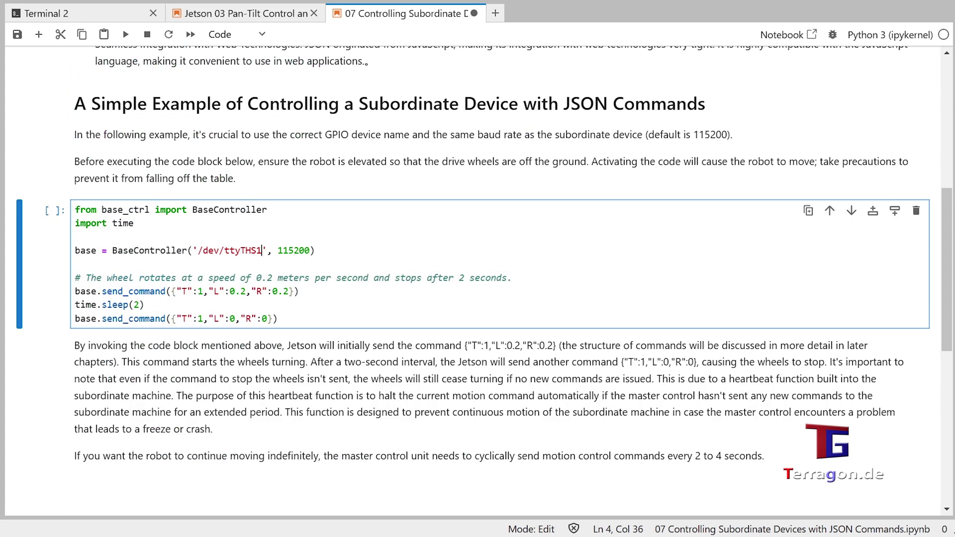
Run the updated example cell, then go back into it and select all its code.
{"action": "key", "text": "shift+Return"}
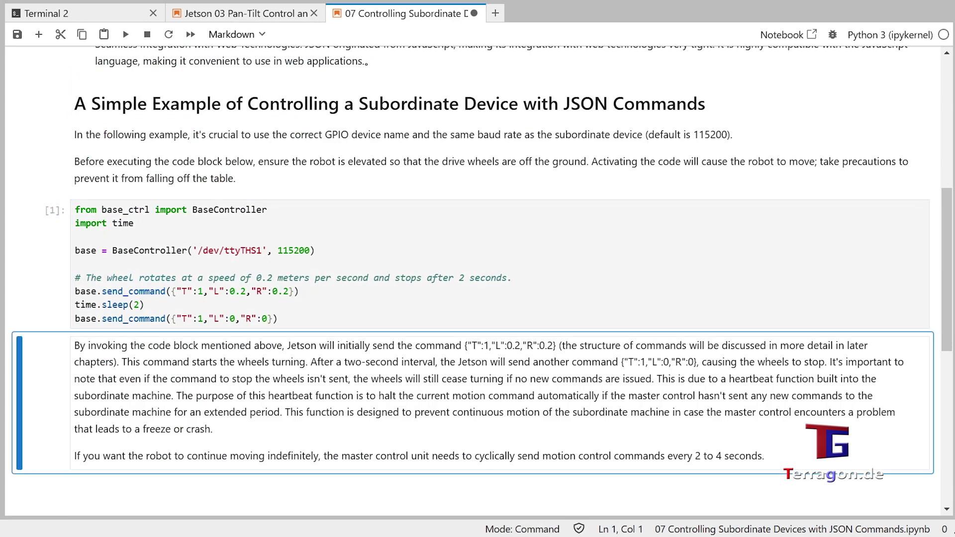
{"action": "key", "text": "Up"}
{"action": "key", "text": "Return"}
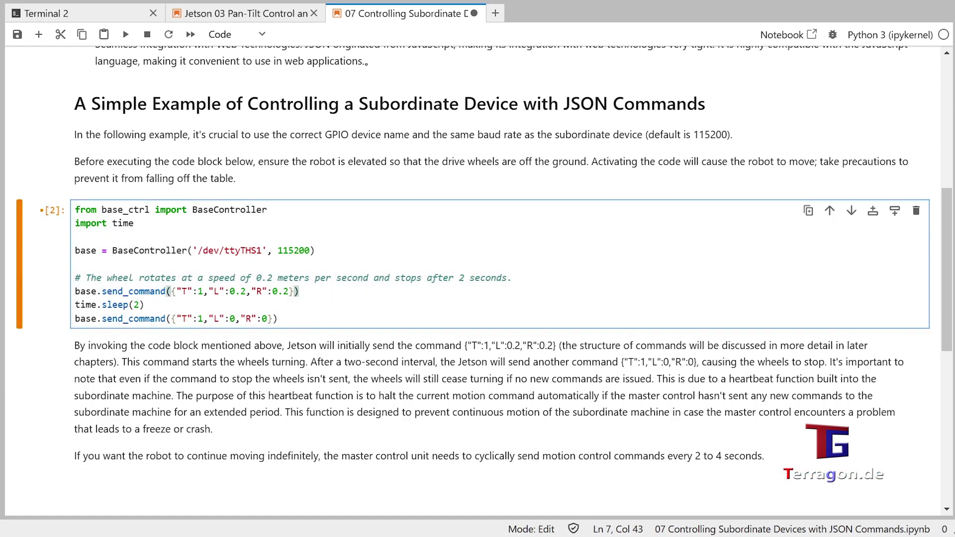
{"action": "key", "text": "Down"}
{"action": "key", "text": "Down"}
{"action": "key", "text": "shift+Up"}
{"action": "key", "text": "shift+Up"}
{"action": "key", "text": "shift+Up"}
{"action": "key", "text": "shift+Up"}
{"action": "key", "text": "shift+Up"}
{"action": "key", "text": "ctrl+c"}
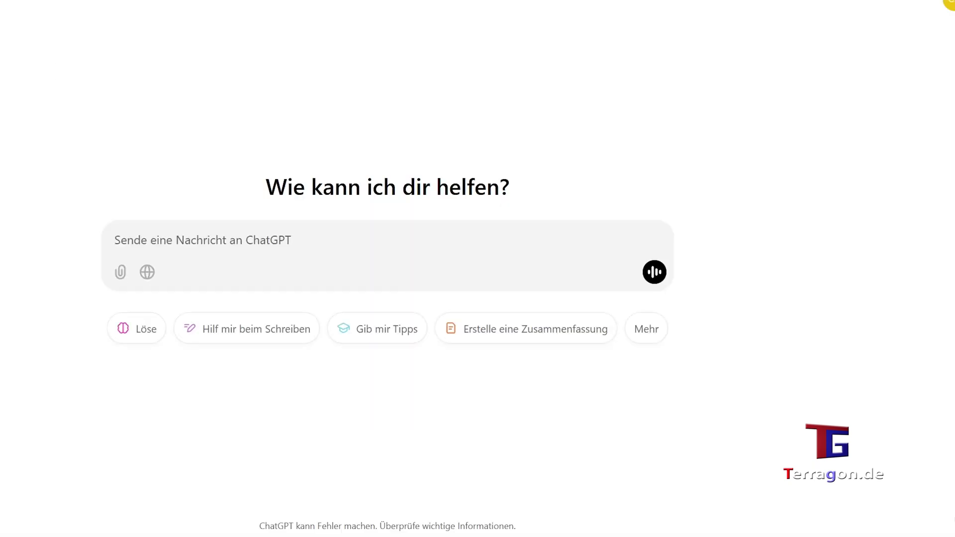
{"action": "type", "text": "use this sample code to understand the mocements of the ugv rover:"}
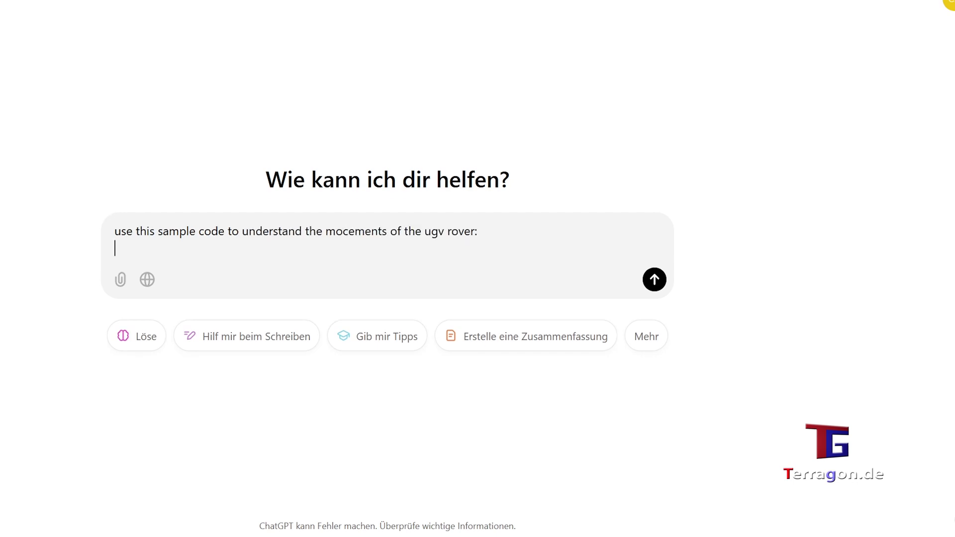
Paste the sample rover code into the ChatGPT prompt on a new line.
{"action": "key", "text": "ctrl+v"}
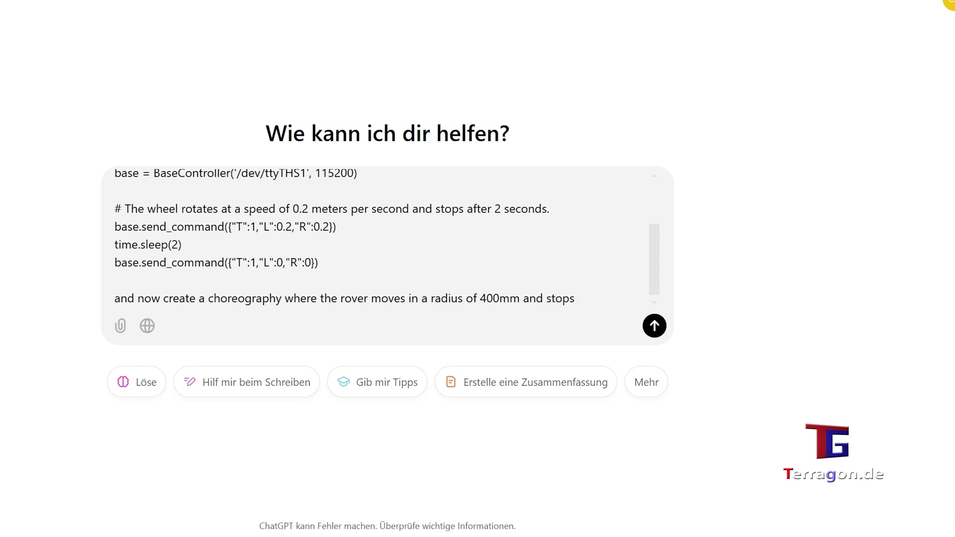
{"action": "type", "text": "n the same position as it started!"}
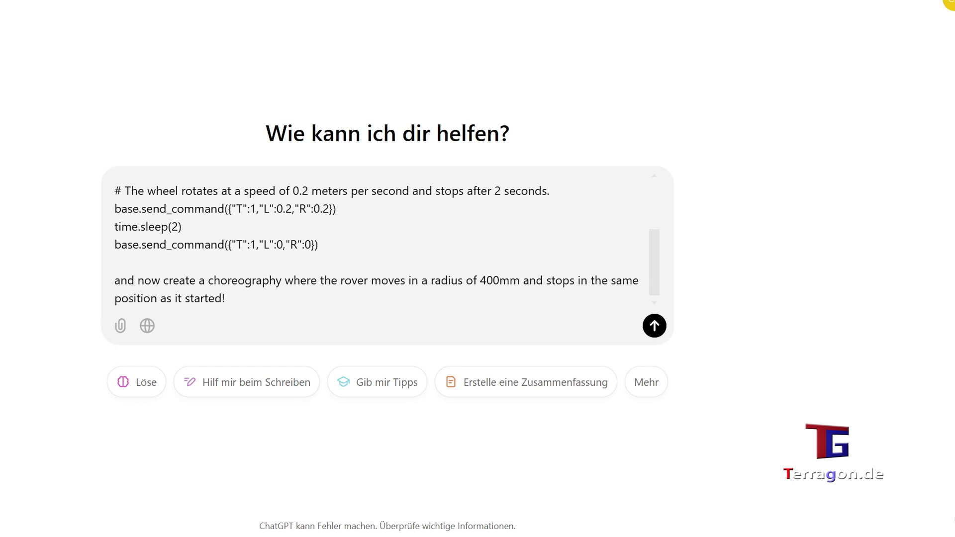
{"action": "type", "text": " for 1 minute"}
Send ChatGPT the request for a one-minute, 400 mm radius circle choreography.
{"action": "left_click", "coordinate": [653, 326]}
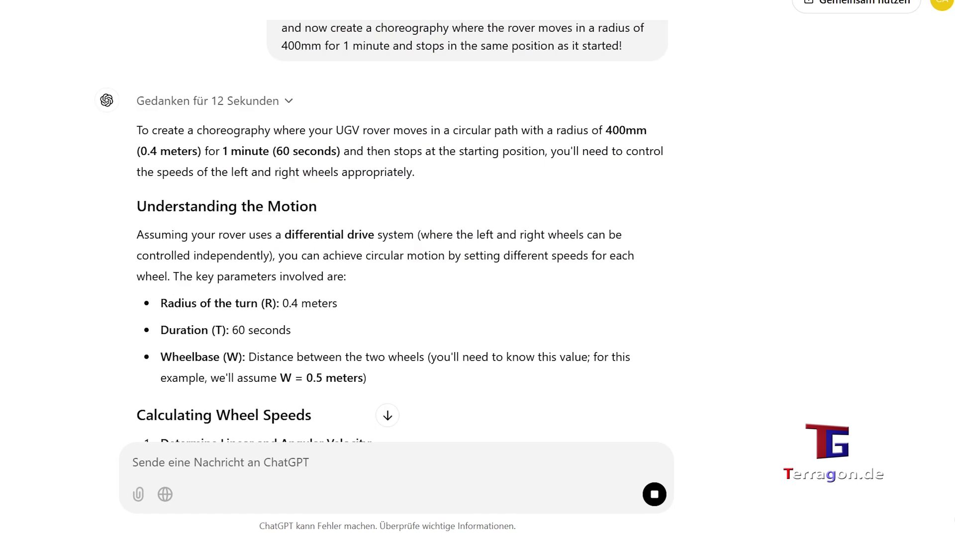
{"action": "scroll", "coordinate": [221, 223], "scroll_direction": "down", "scroll_amount": 1}
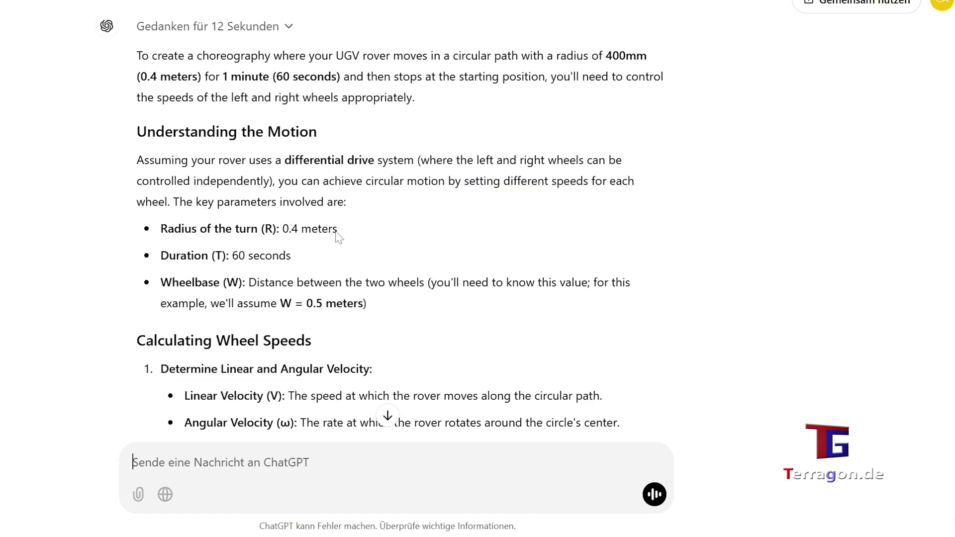
{"action": "scroll", "coordinate": [284, 219], "scroll_direction": "down", "scroll_amount": 1}
{"action": "scroll", "coordinate": [284, 218], "scroll_direction": "down", "scroll_amount": 1}
{"action": "scroll", "coordinate": [284, 219], "scroll_direction": "down", "scroll_amount": 2}
{"action": "scroll", "coordinate": [284, 219], "scroll_direction": "down", "scroll_amount": 2}
{"action": "scroll", "coordinate": [290, 226], "scroll_direction": "down", "scroll_amount": 2}
{"action": "scroll", "coordinate": [275, 225], "scroll_direction": "down", "scroll_amount": 2}
{"action": "scroll", "coordinate": [275, 226], "scroll_direction": "down", "scroll_amount": 3}
{"action": "scroll", "coordinate": [274, 231], "scroll_direction": "down", "scroll_amount": 5}
{"action": "scroll", "coordinate": [273, 232], "scroll_direction": "down", "scroll_amount": 1}
{"action": "scroll", "coordinate": [156, 292], "scroll_direction": "down", "scroll_amount": 6}
{"action": "scroll", "coordinate": [122, 290], "scroll_direction": "up", "scroll_amount": 10}
Copy ChatGPT's rover choreography code and run it in the notebook cell.
{"action": "left_click", "coordinate": [620, 33]}
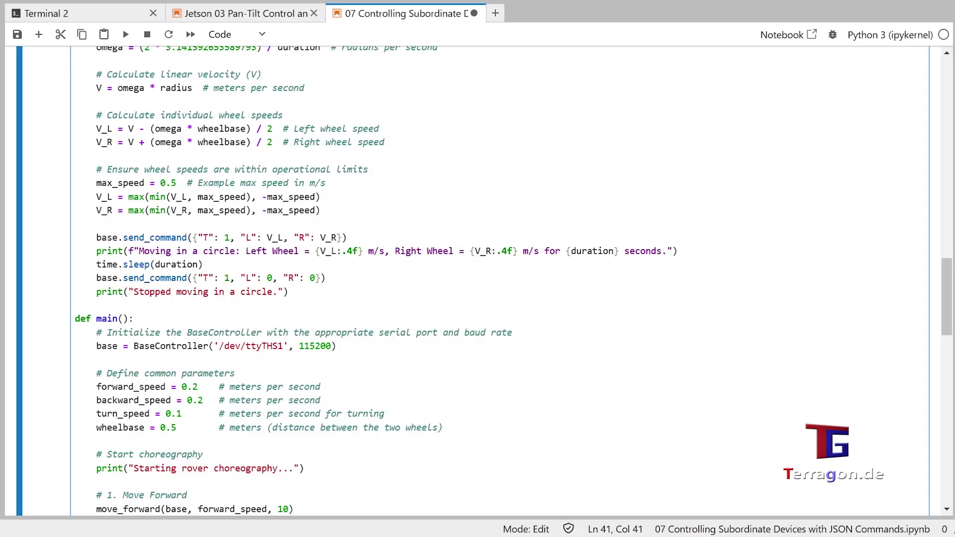
{"action": "key", "text": "shift+Return"}
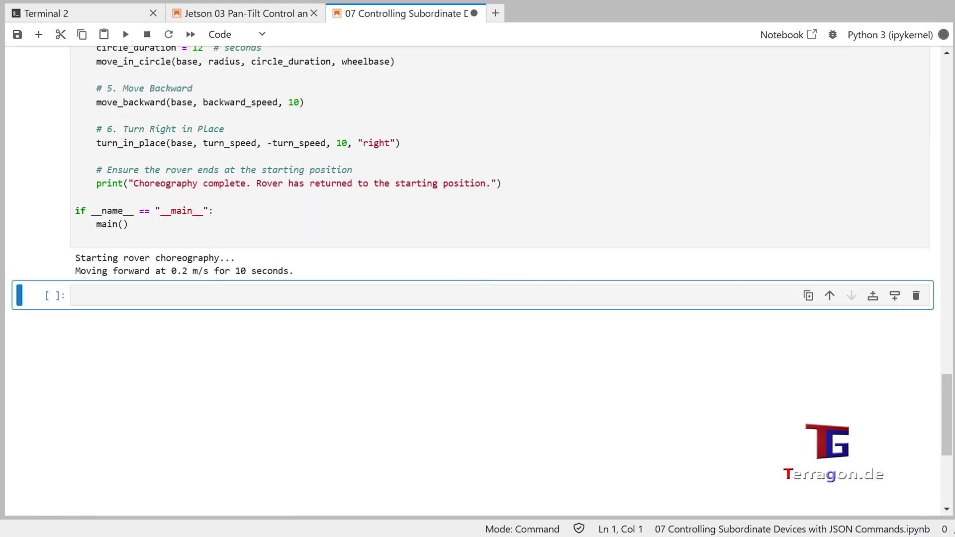